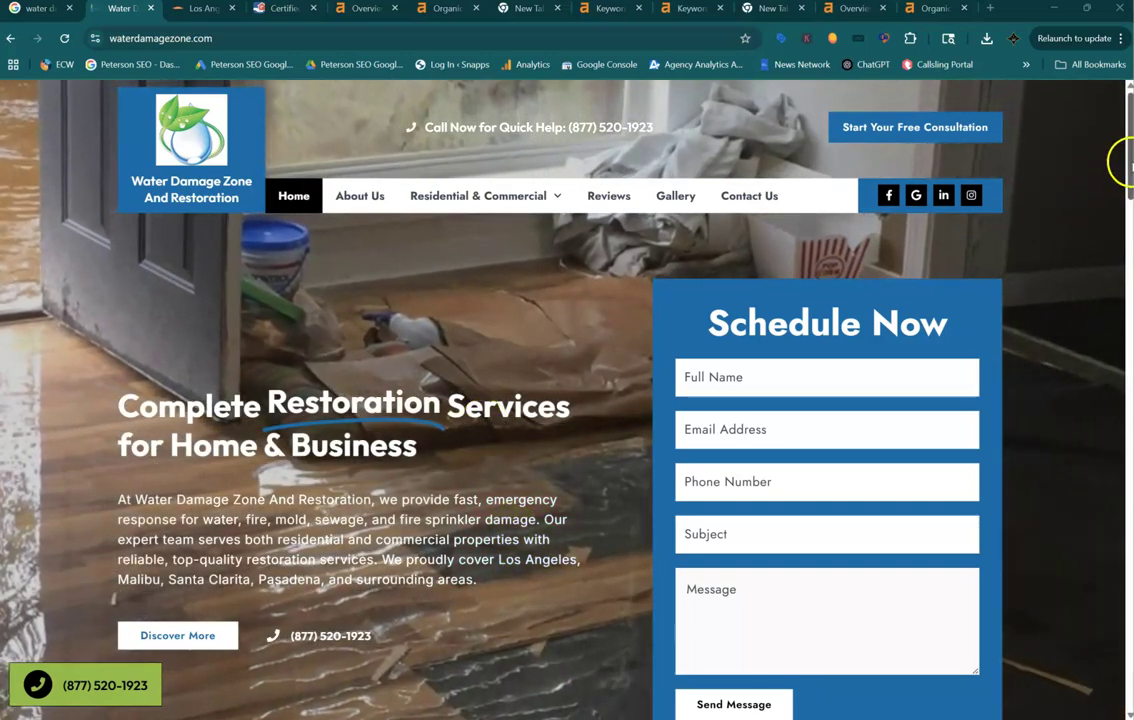
Inspect the save name offered in the homepage's Experience, Integrity, and Rapid Response section, and cancel without saving.
left_click_drag(1127, 162, 1098, 306)
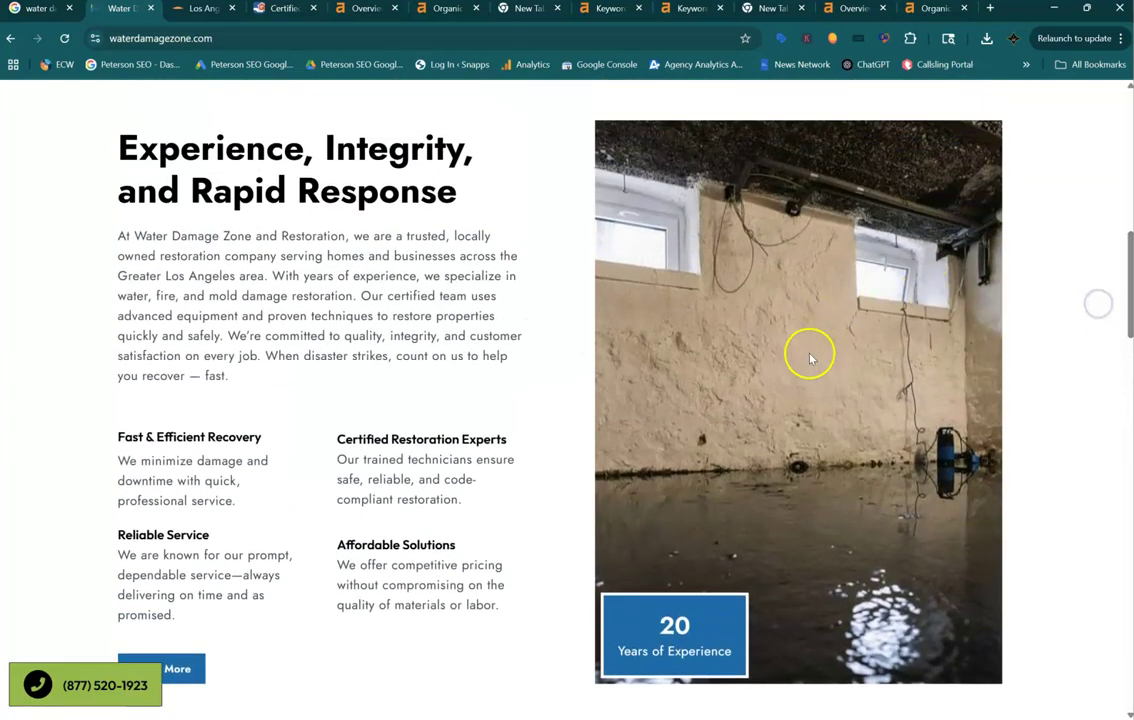
right_click(737, 401)
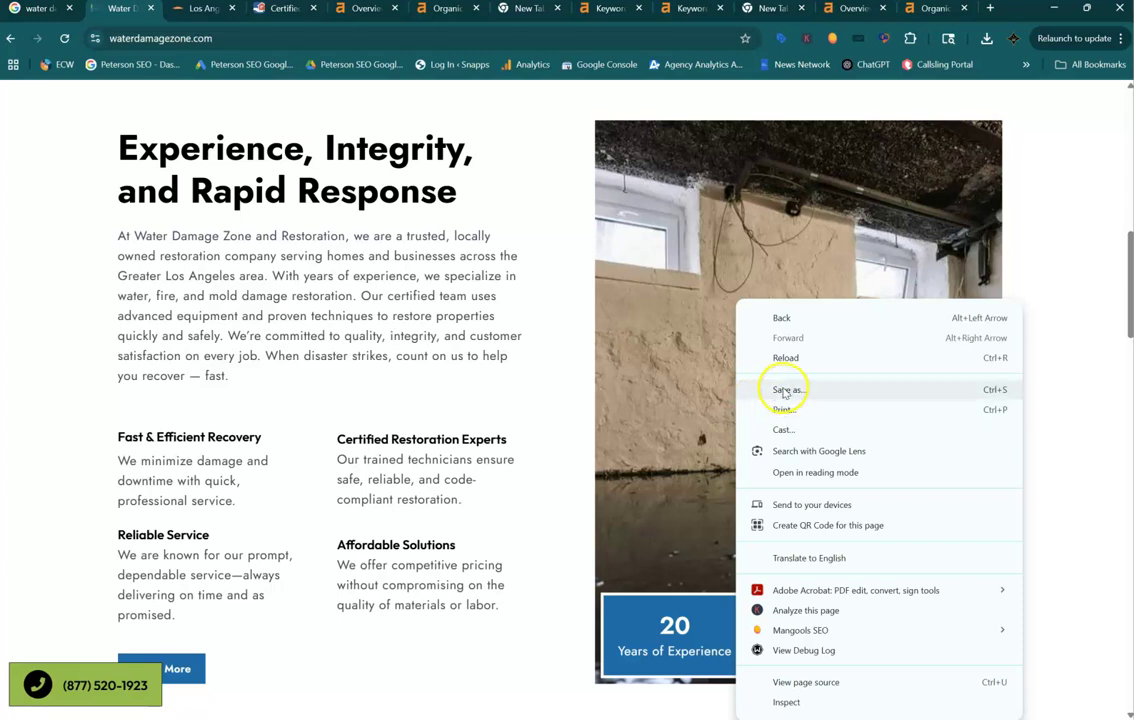
left_click(784, 391)
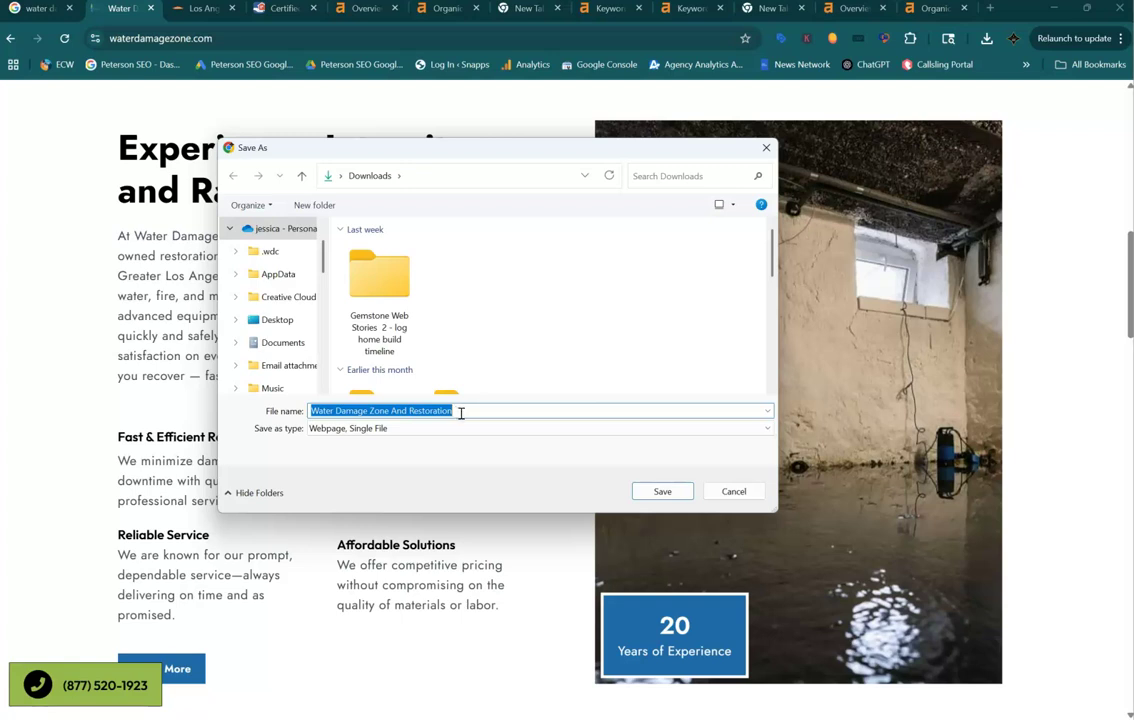
left_click(728, 490)
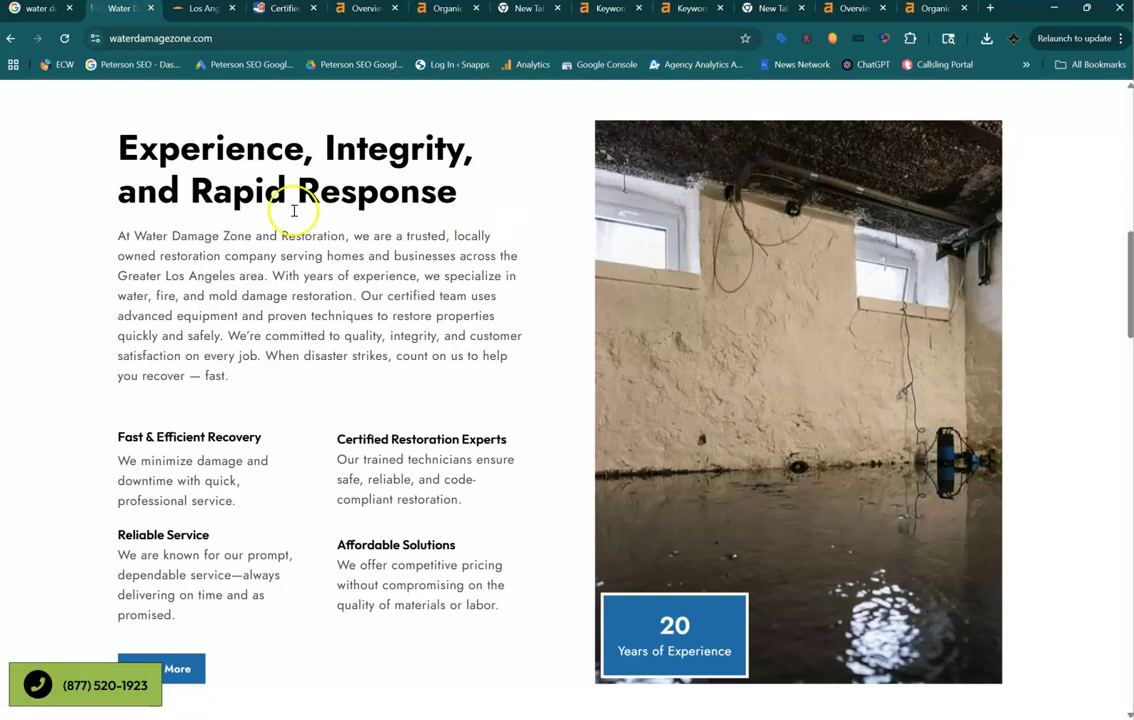
Highlight the Experience, Integrity, and Rapid Response text and examine the homepage's services, reviews, gallery and contact form.
left_click_drag(110, 137, 498, 610)
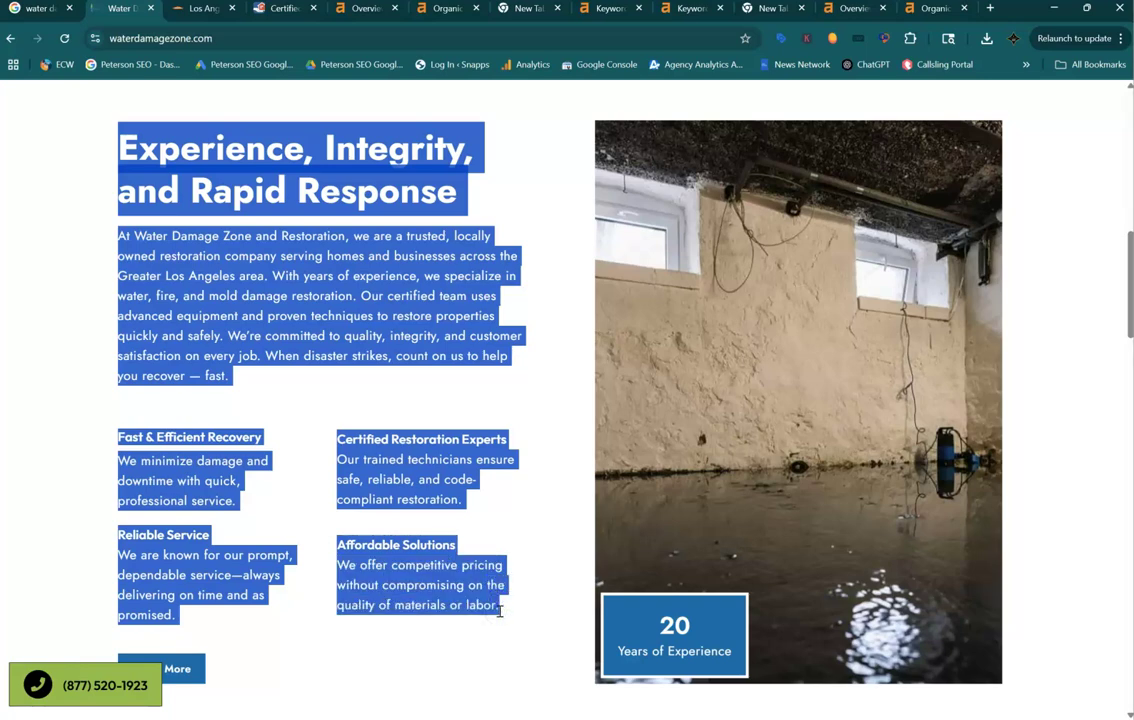
scroll(499, 611, "down", 3)
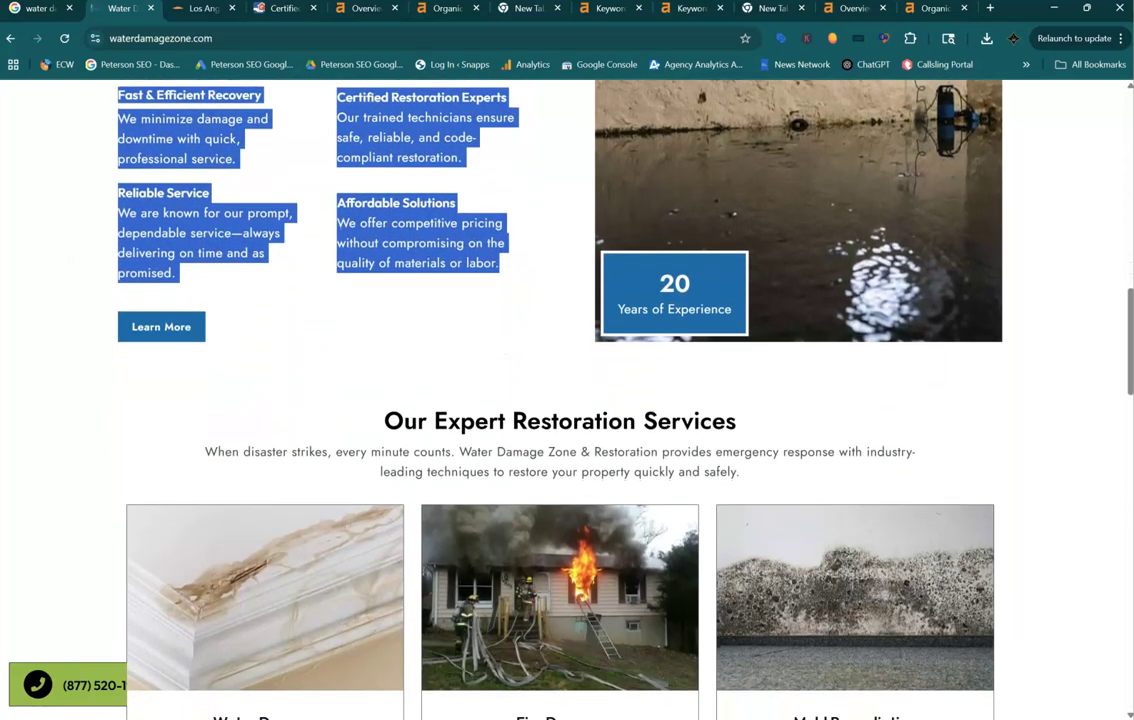
scroll(560, 400, "down", 3)
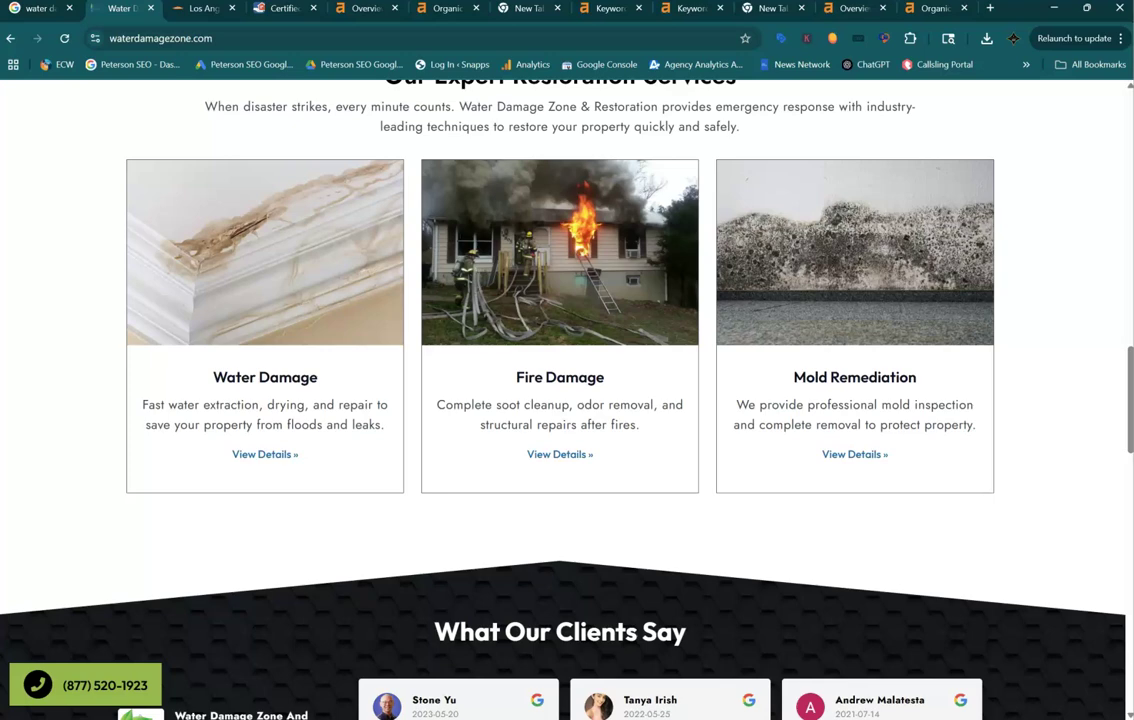
scroll(560, 400, "down", 4)
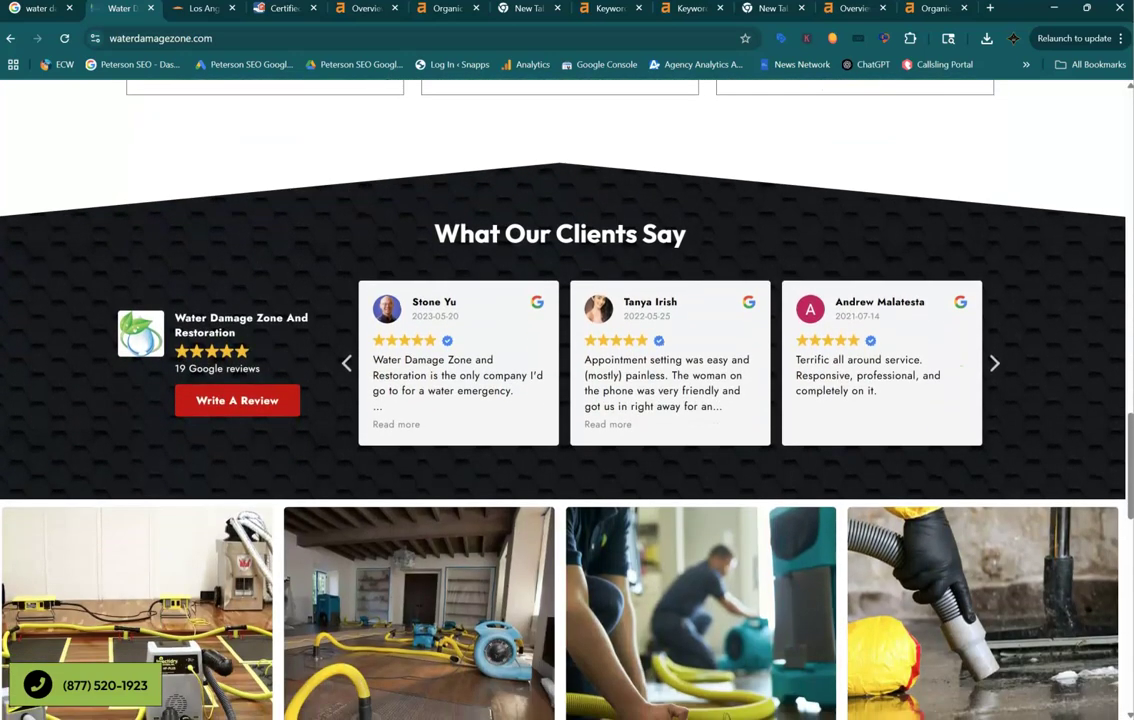
scroll(560, 400, "down", 4)
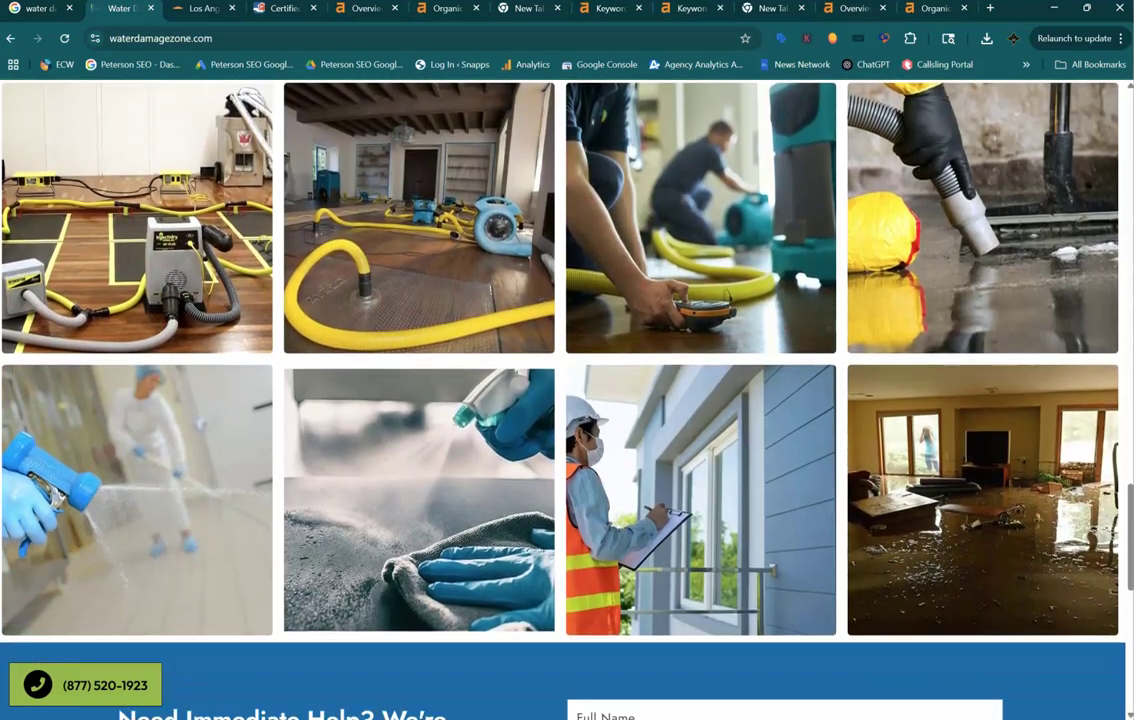
scroll(560, 400, "down", 4)
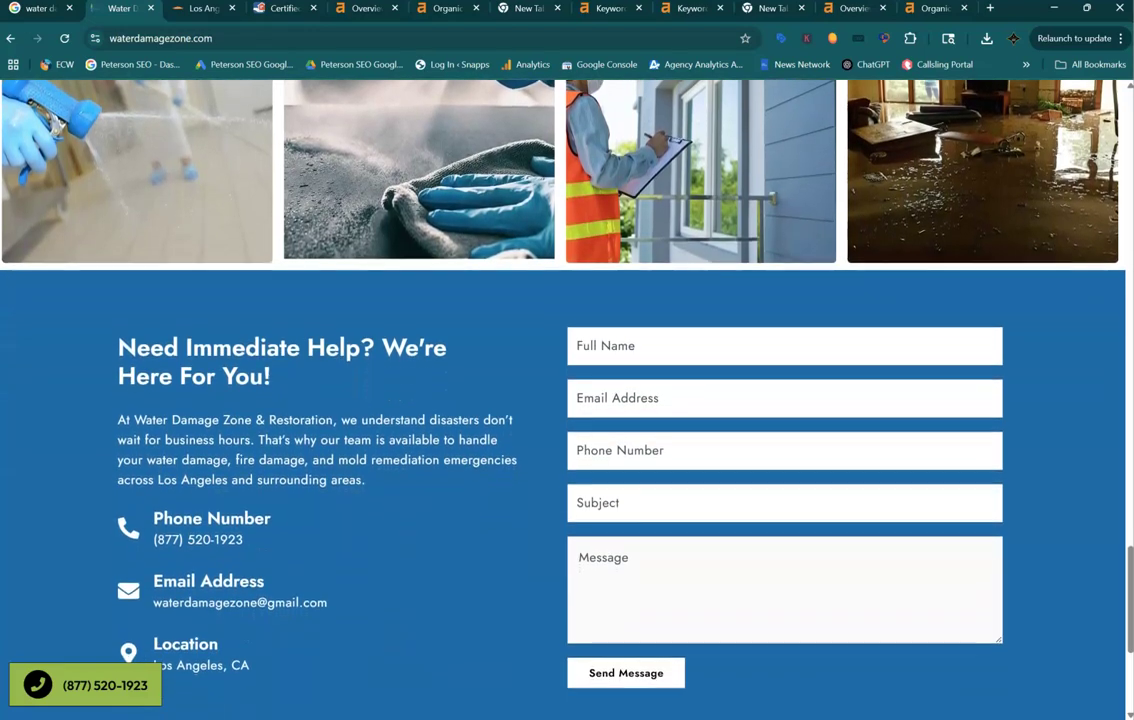
Review the homepage content back up to the Complete Restoration Services banner and navigation menu.
scroll(560, 400, "up", 6)
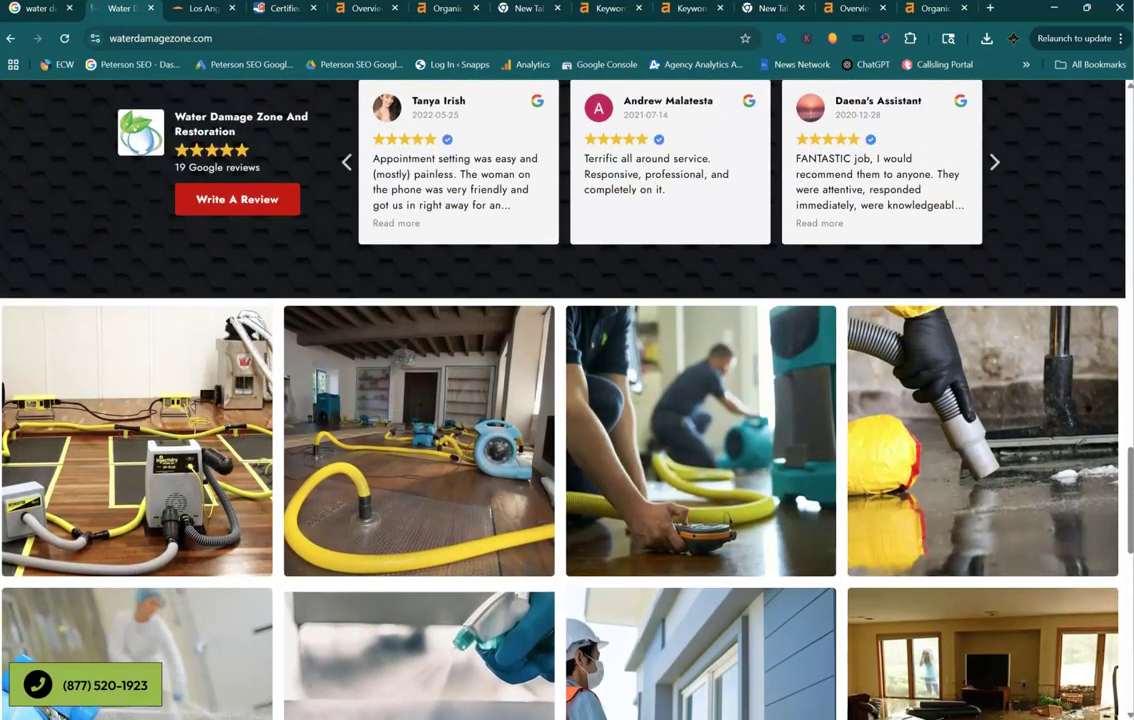
scroll(560, 400, "up", 4)
scroll(135, 617, "up", 8)
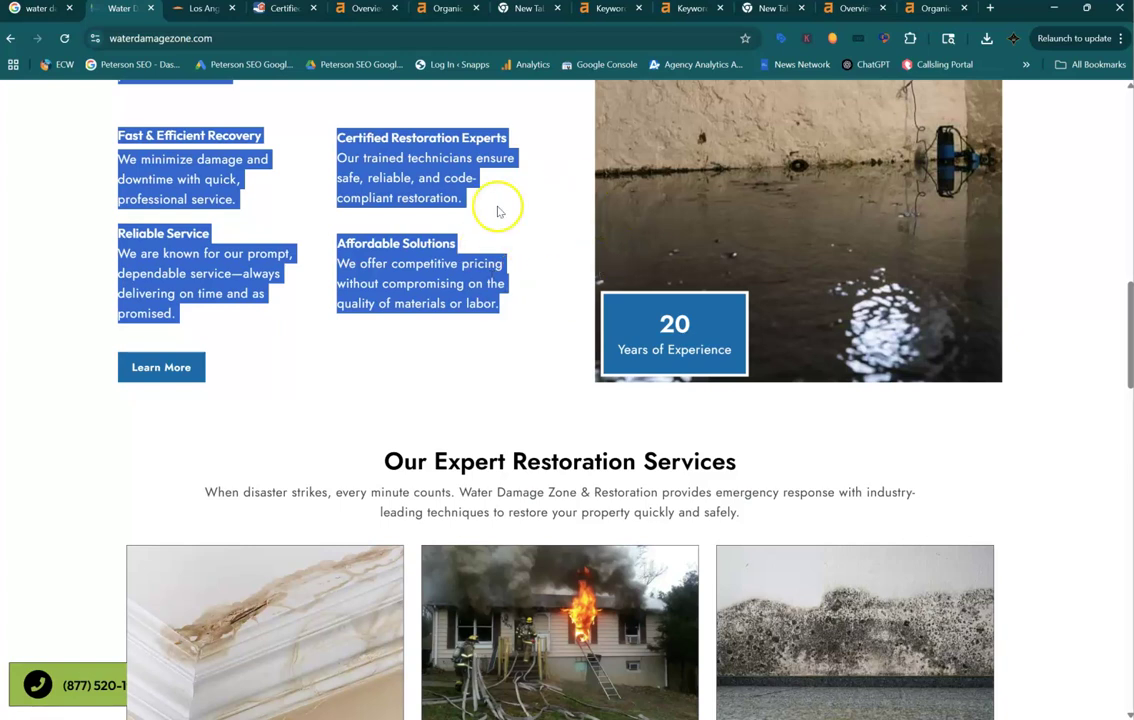
scroll(555, 353, "up", 3)
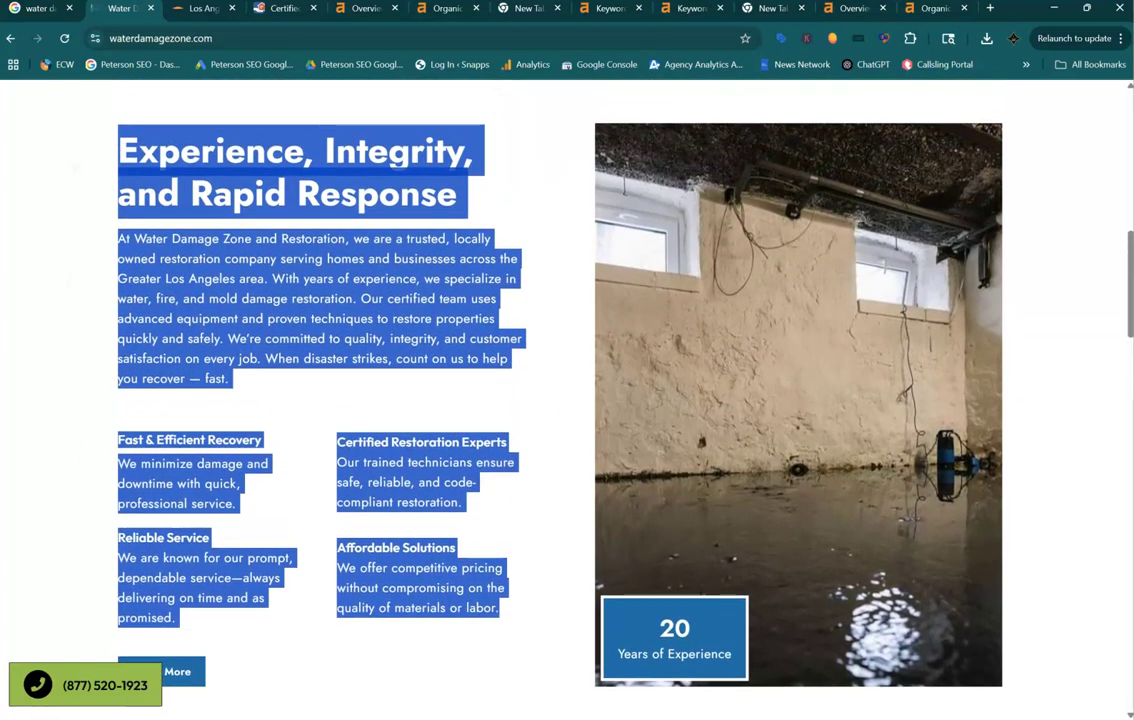
scroll(555, 353, "up", 3)
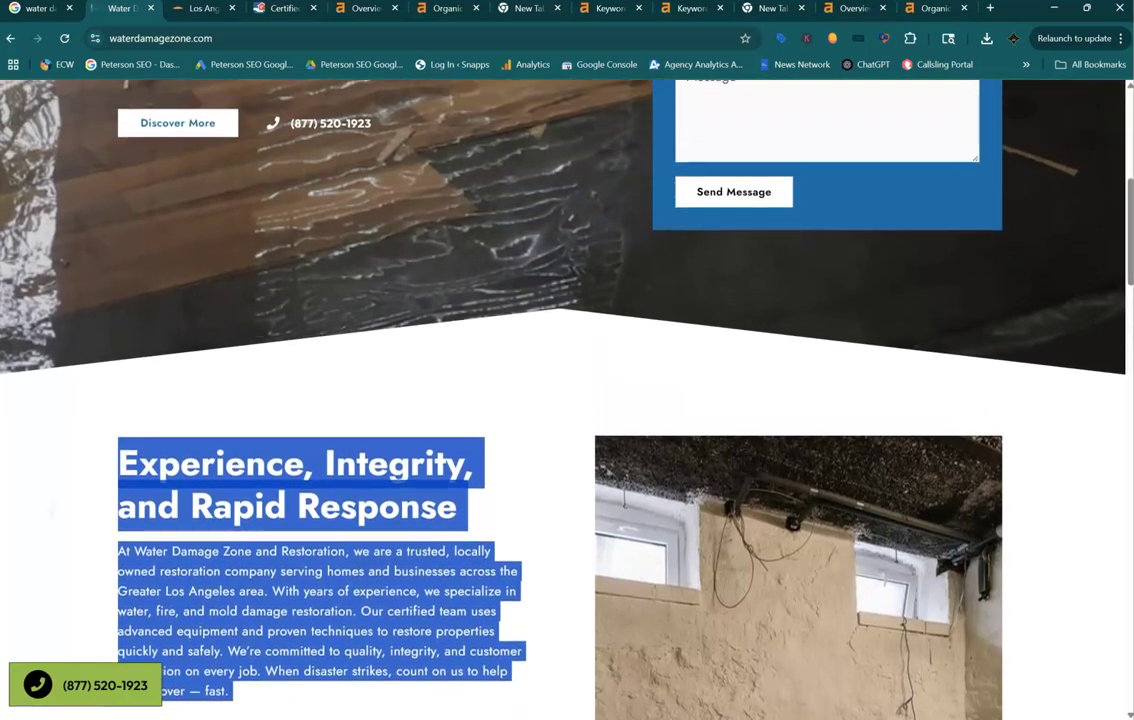
scroll(555, 353, "up", 3)
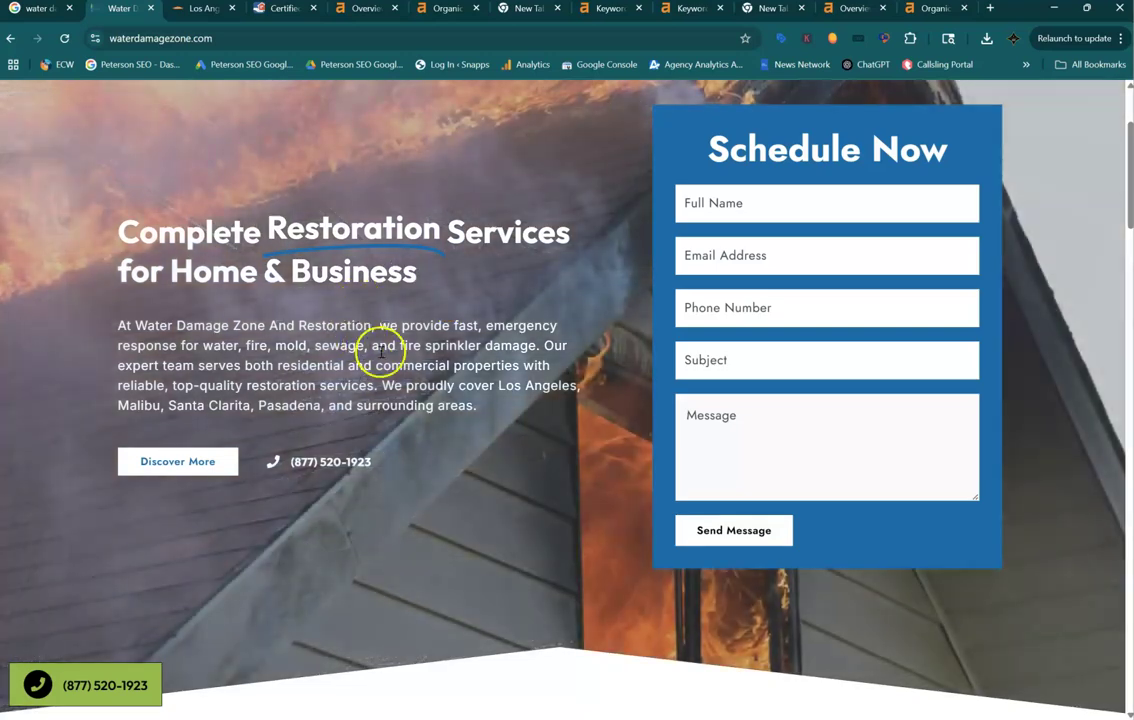
scroll(443, 324, "up", 1)
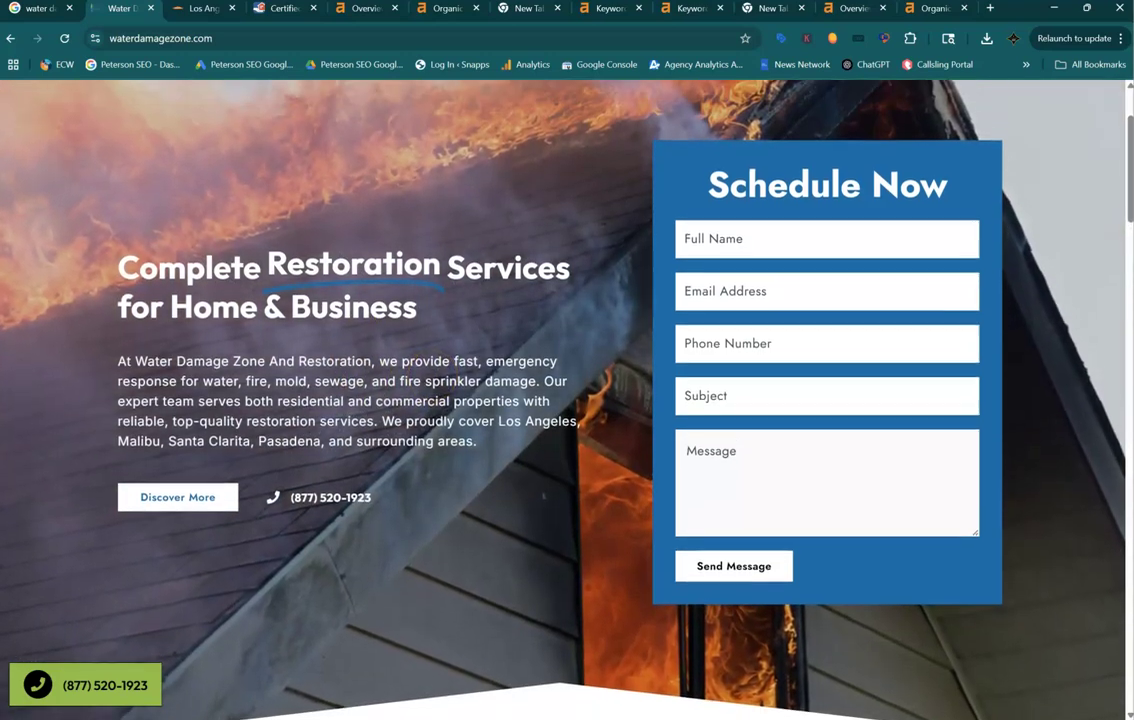
scroll(560, 400, "up", 1)
scroll(560, 400, "up", 1)
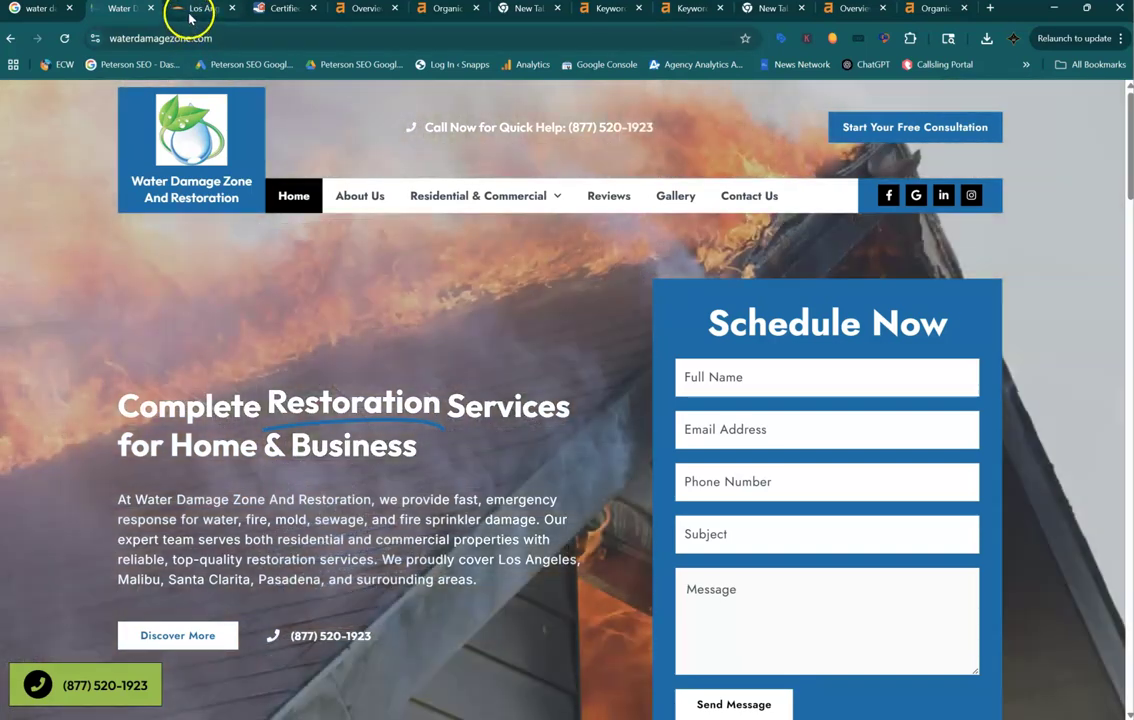
Examine the text, service links and nearby locations on SERVPRO's Los Angeles restoration page.
left_click(190, 12)
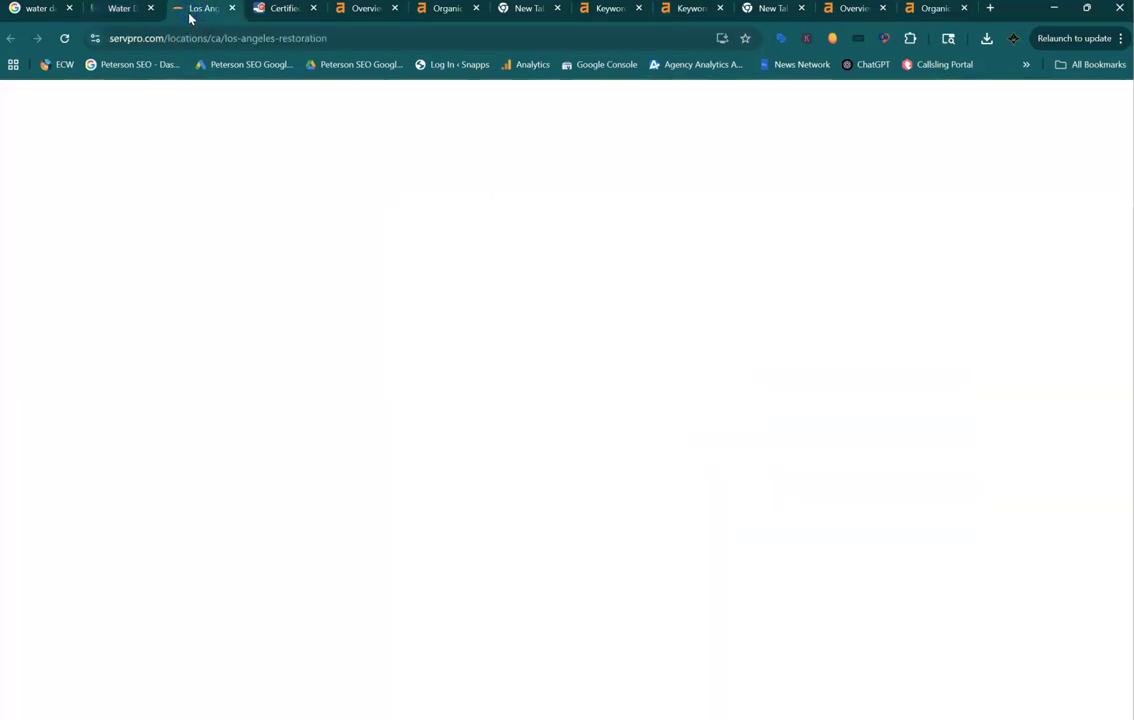
scroll(425, 615, "up", 15)
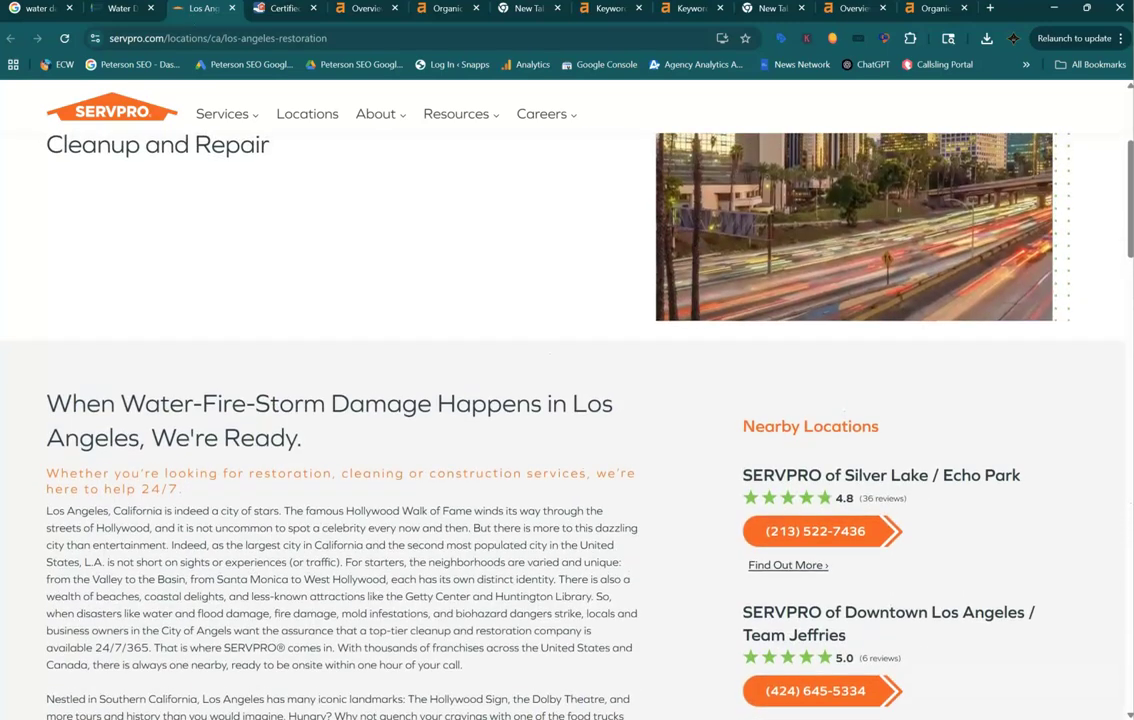
scroll(500, 400, "up", 3)
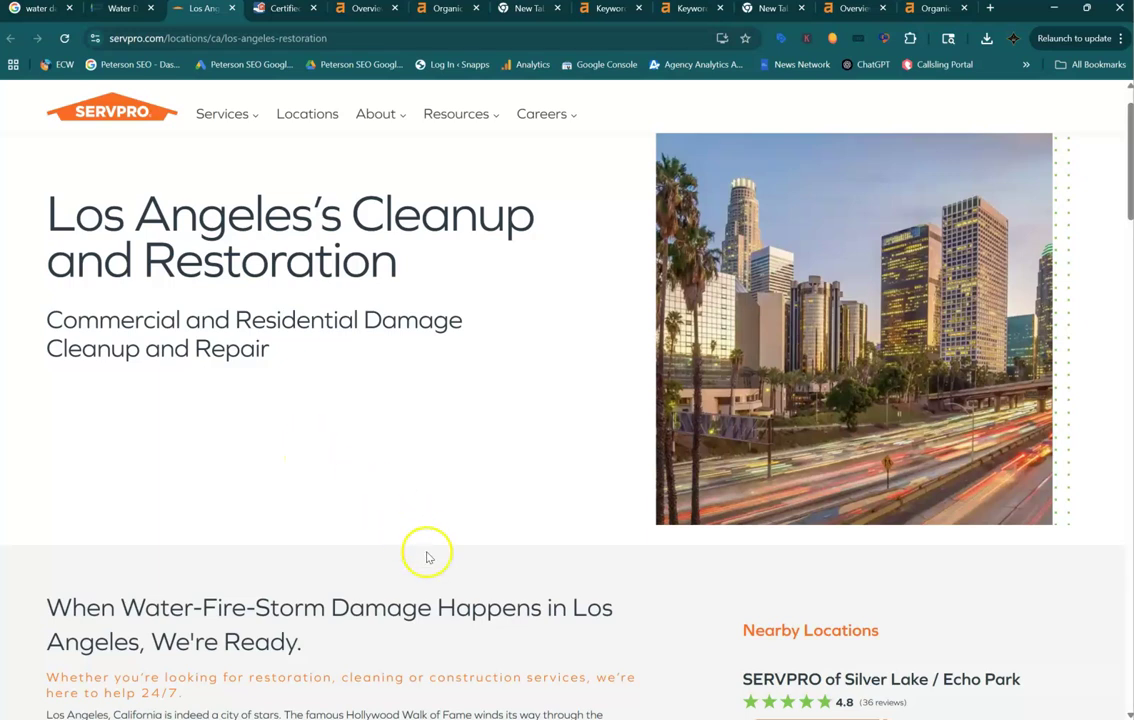
scroll(425, 549, "down", 3)
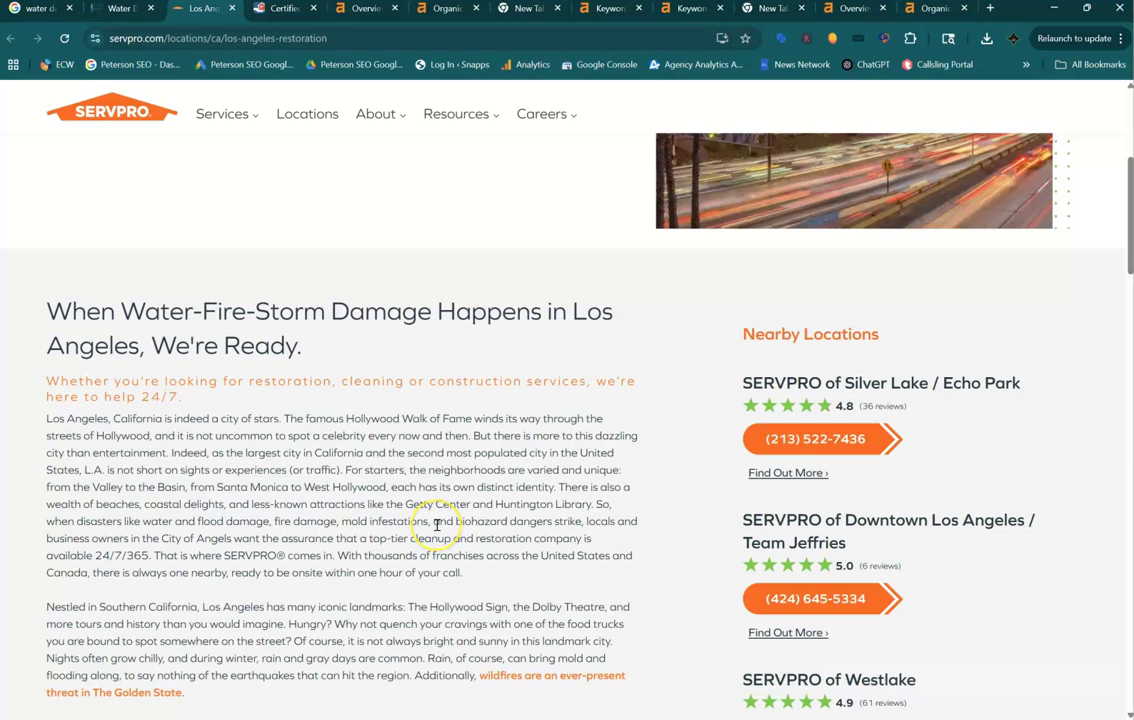
scroll(437, 524, "down", 3)
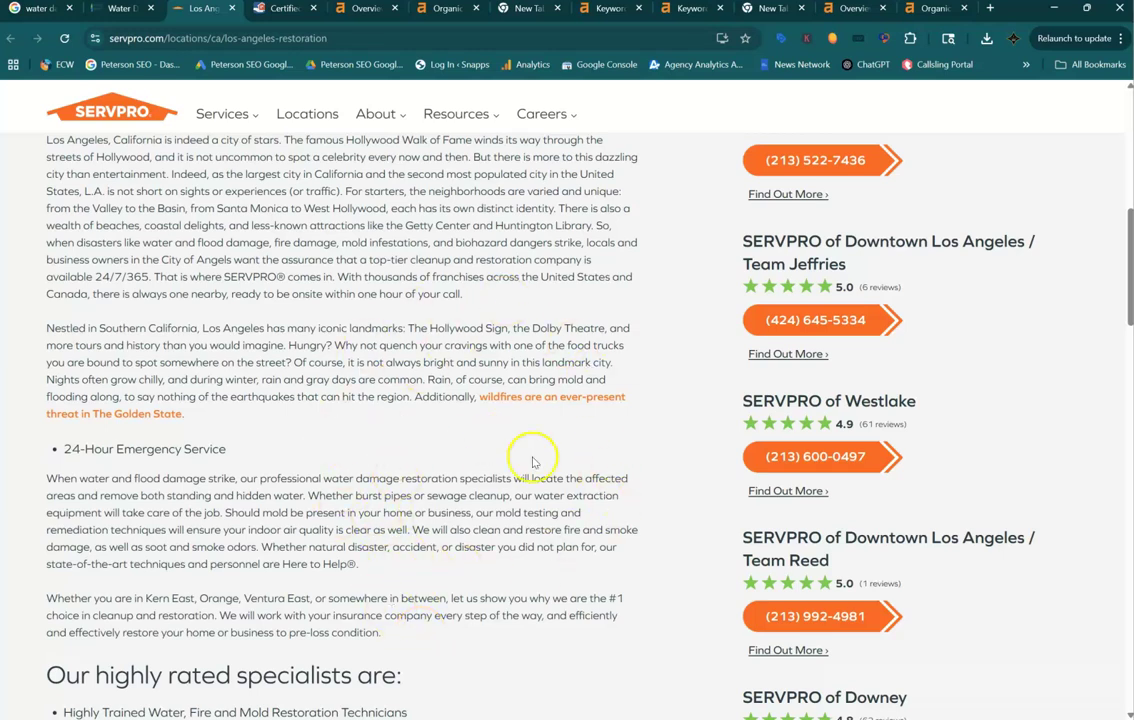
scroll(533, 462, "down", 4)
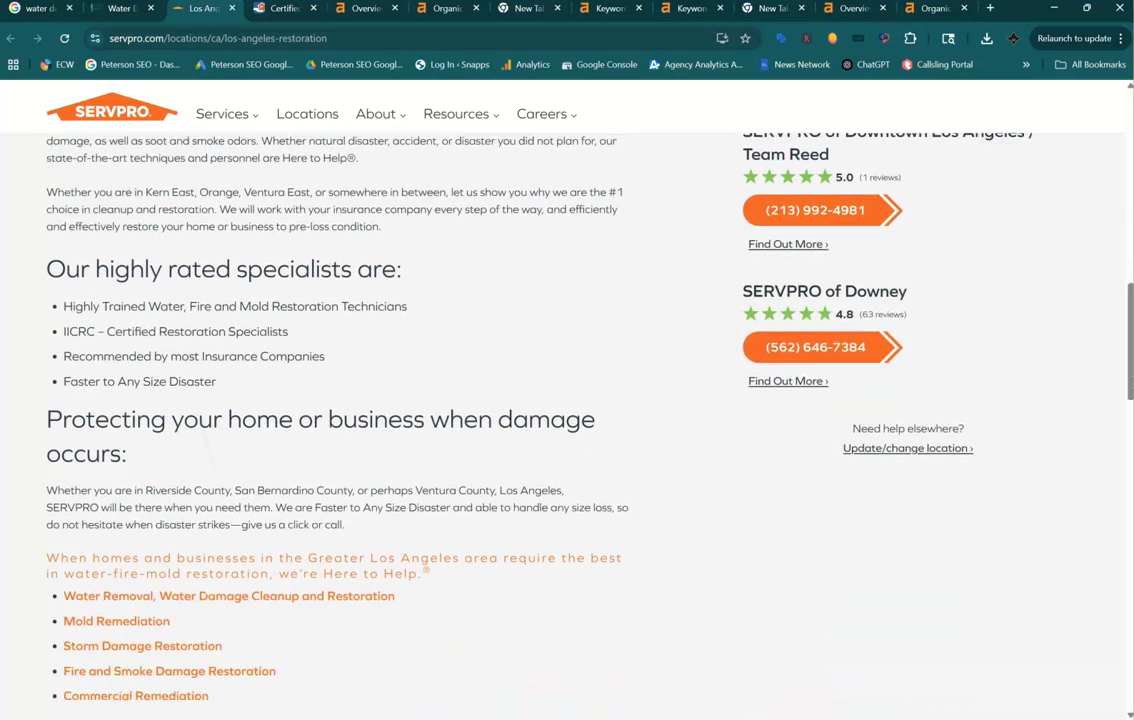
scroll(533, 420, "down", 5)
scroll(489, 446, "up", 4)
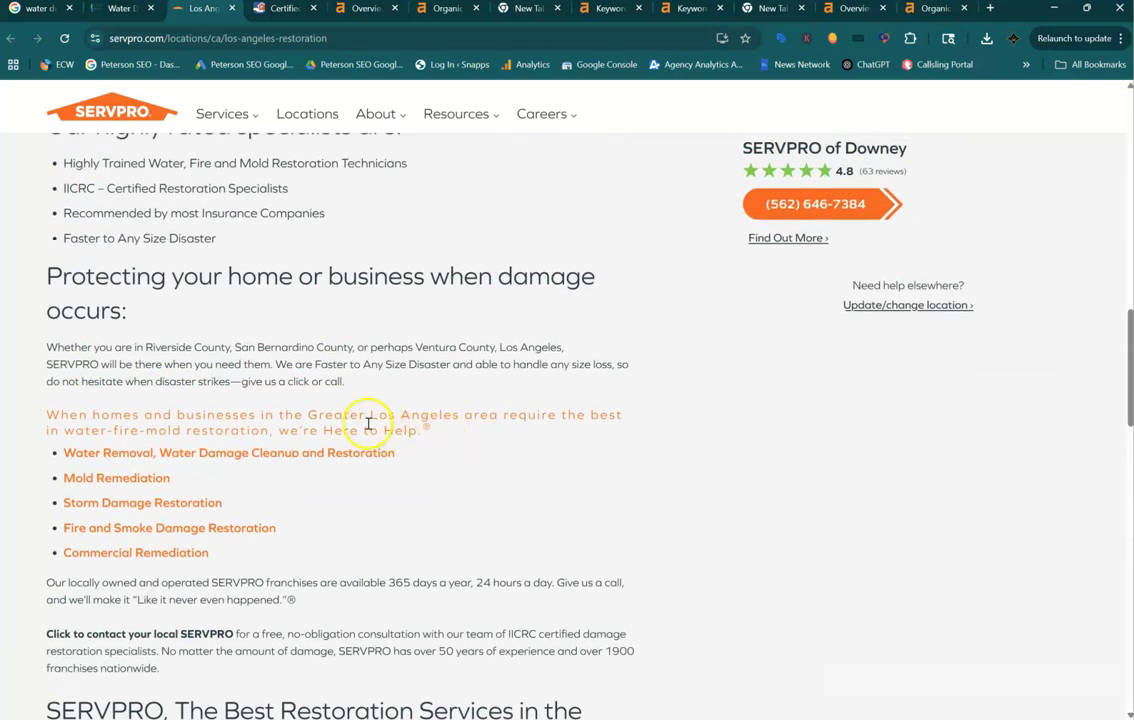
Examine the sponsored, map and organic Google results for "water damage restoration los angeles".
left_click(126, 12)
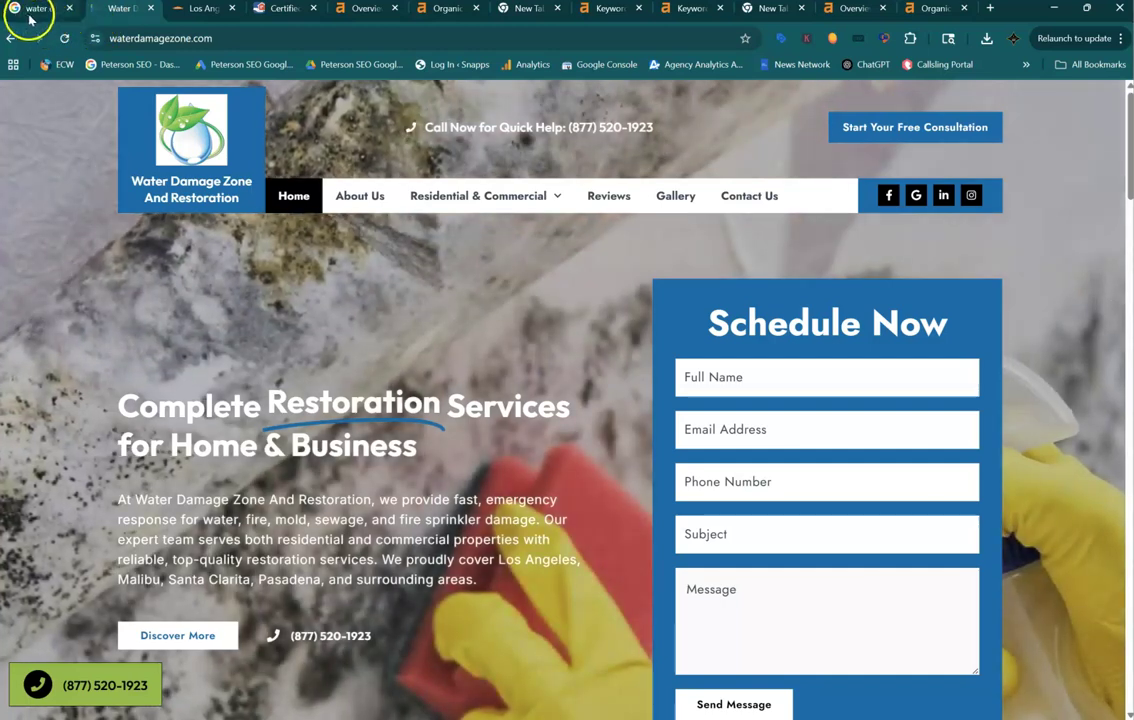
left_click(28, 12)
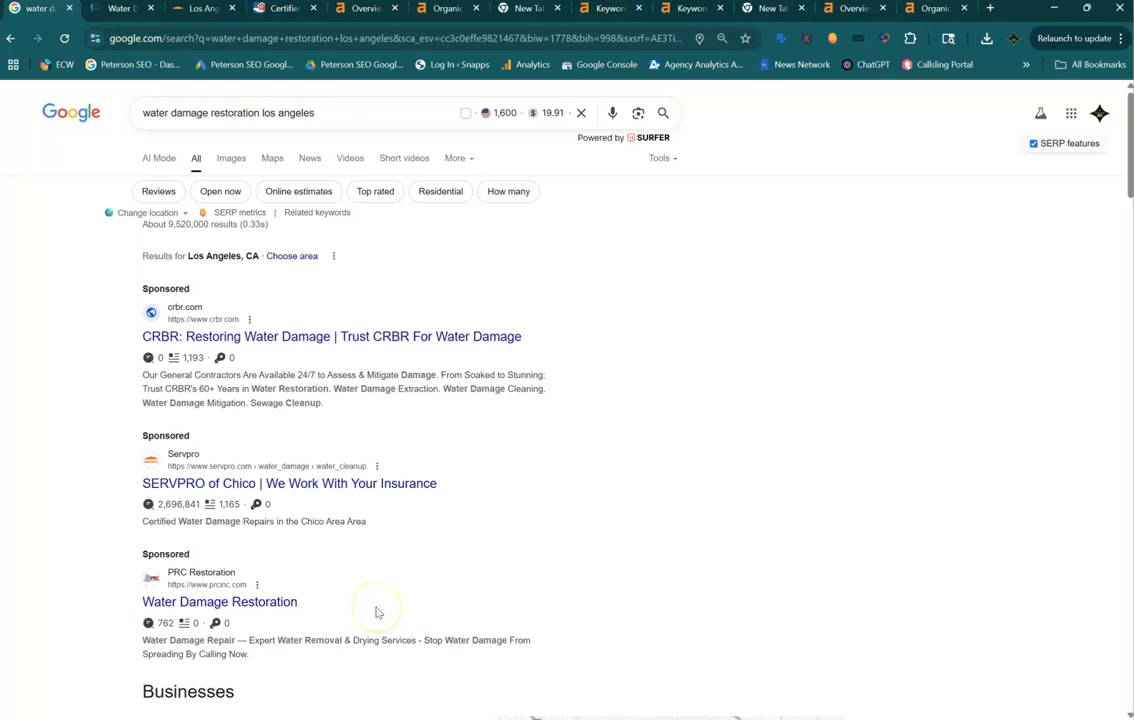
scroll(376, 612, "down", 2)
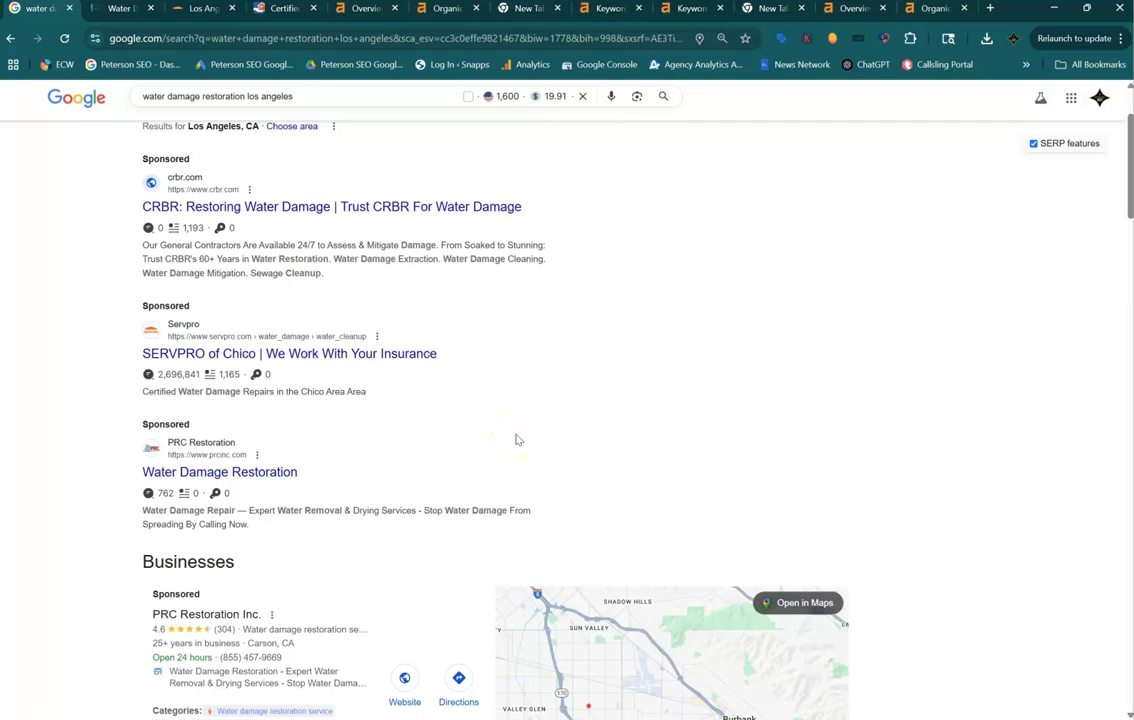
scroll(517, 439, "down", 3)
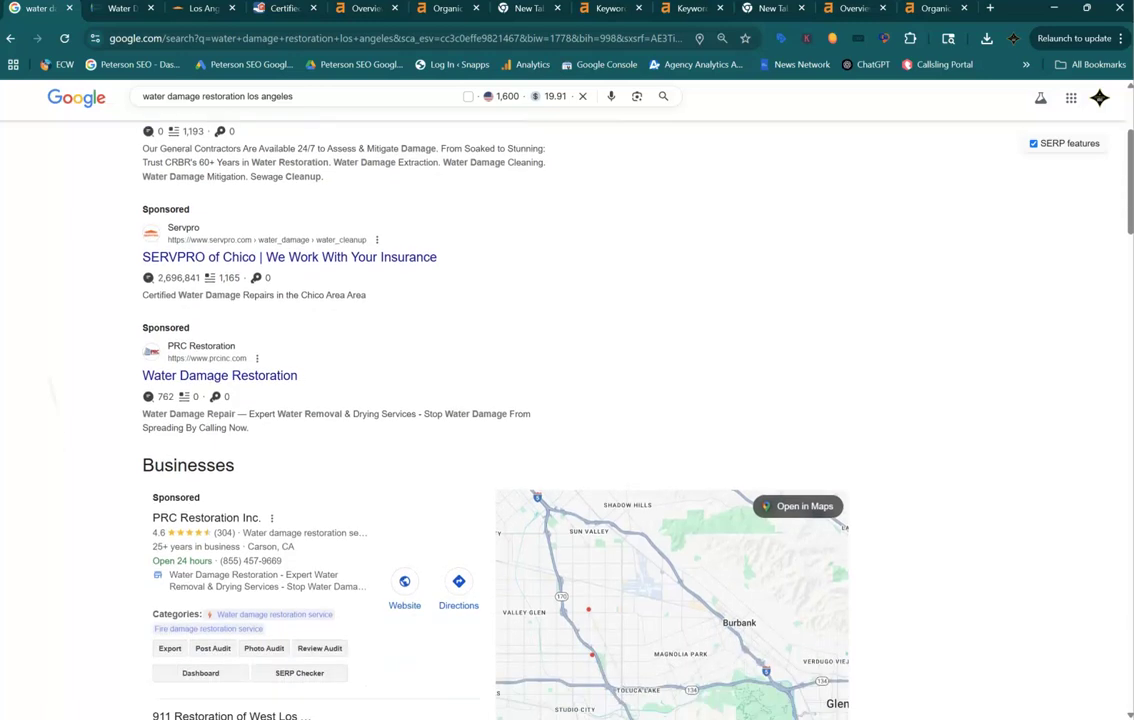
scroll(440, 420, "down", 3)
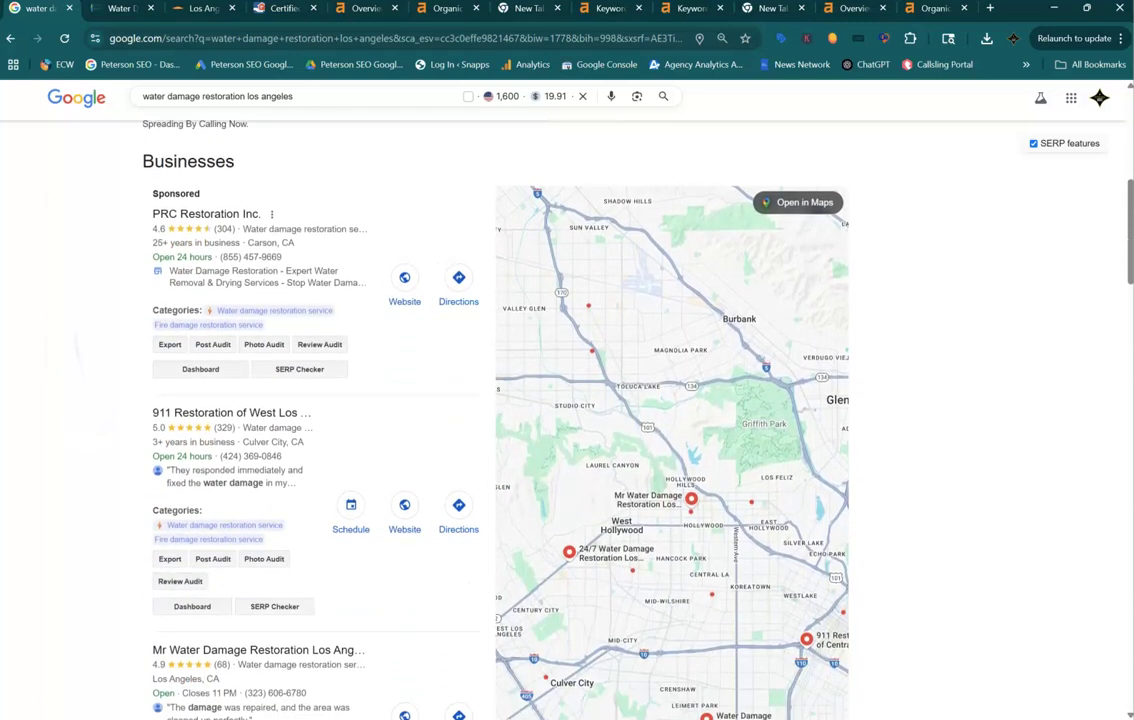
scroll(440, 420, "down", 3)
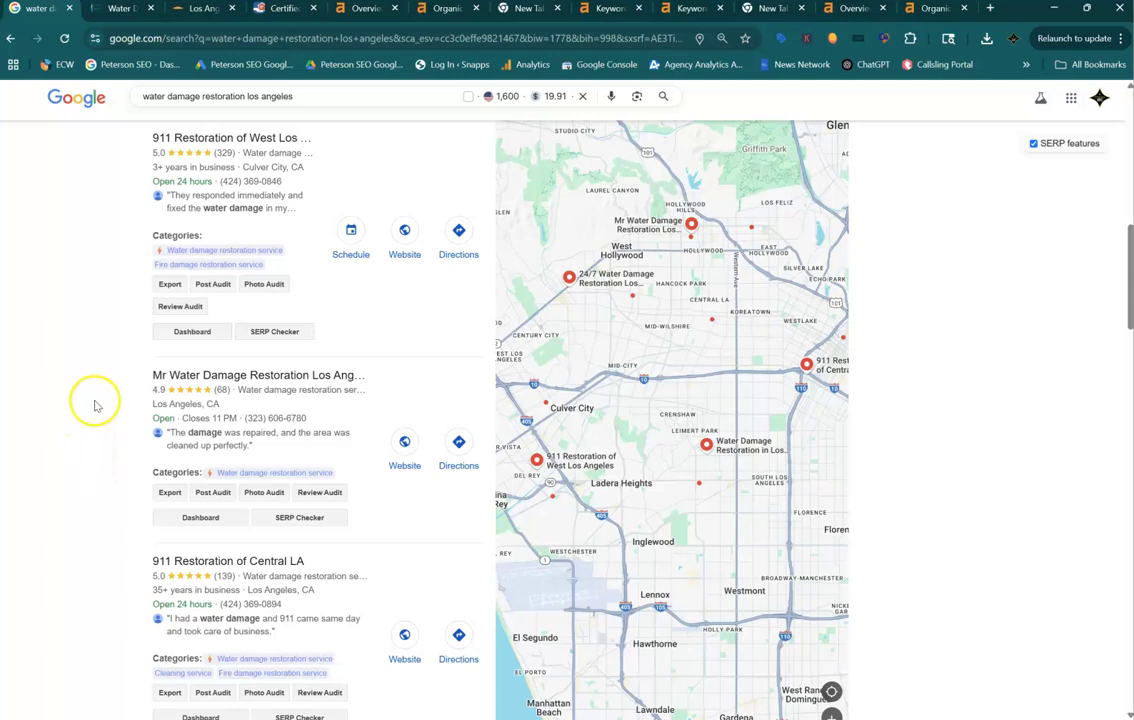
scroll(95, 405, "down", 5)
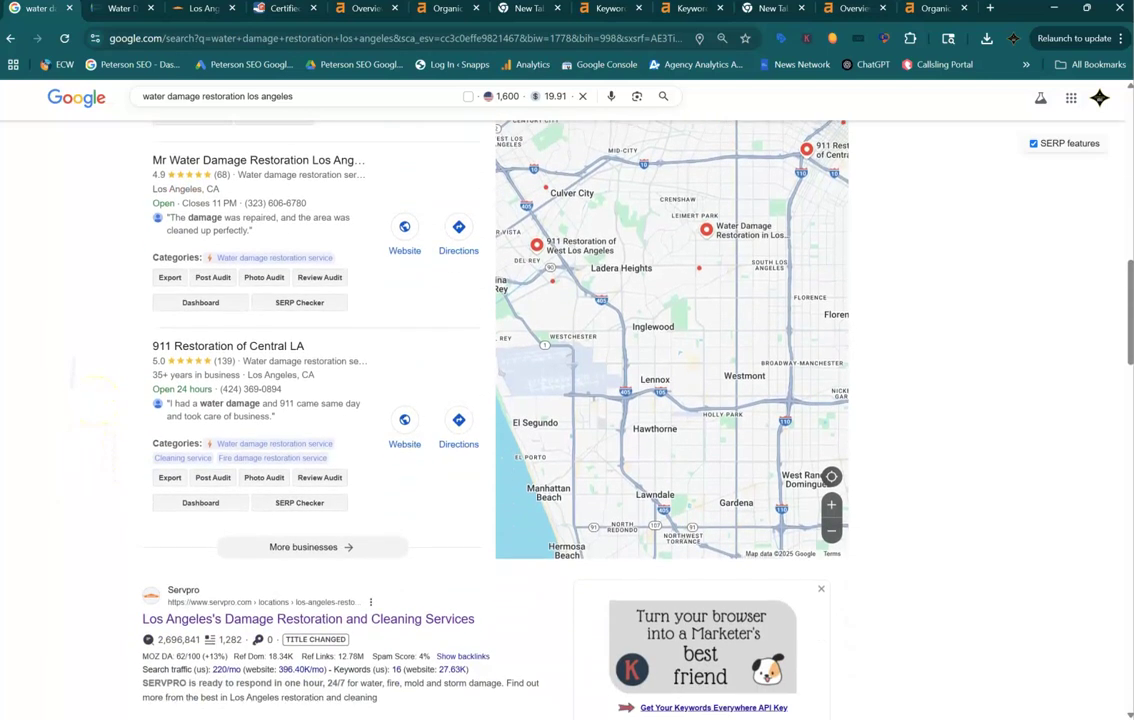
scroll(95, 395, "down", 4)
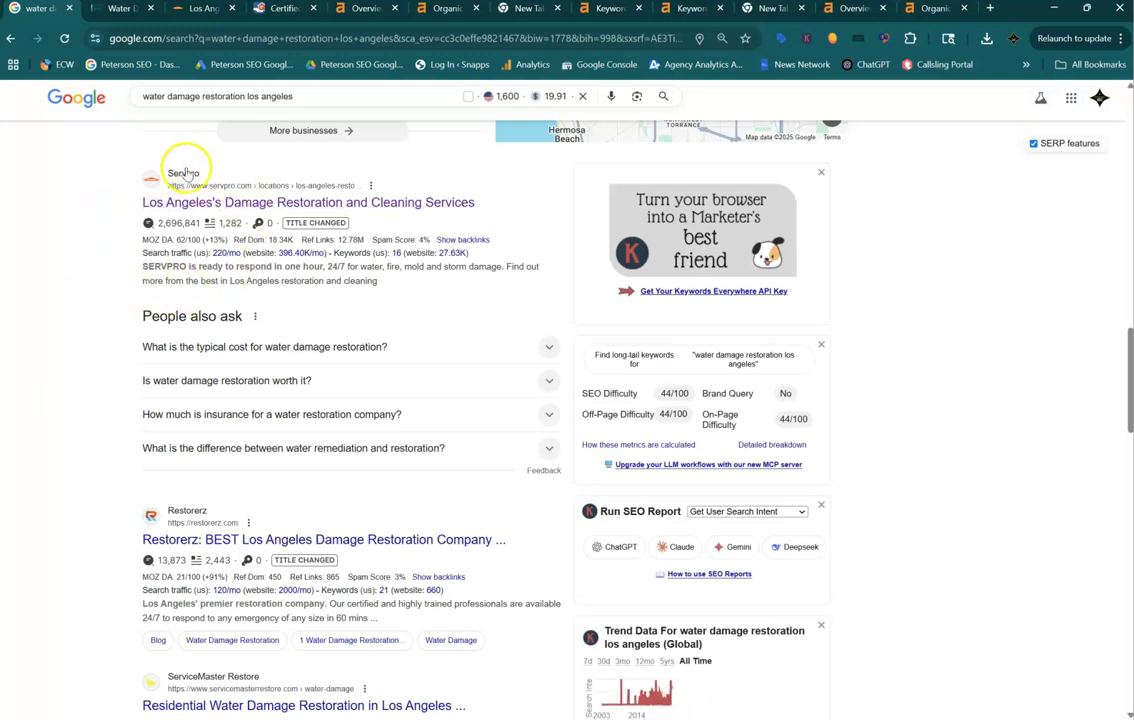
Revisit the Water Damage Zone homepage and review the site's Ahrefs overview and organic keywords report.
left_click(119, 16)
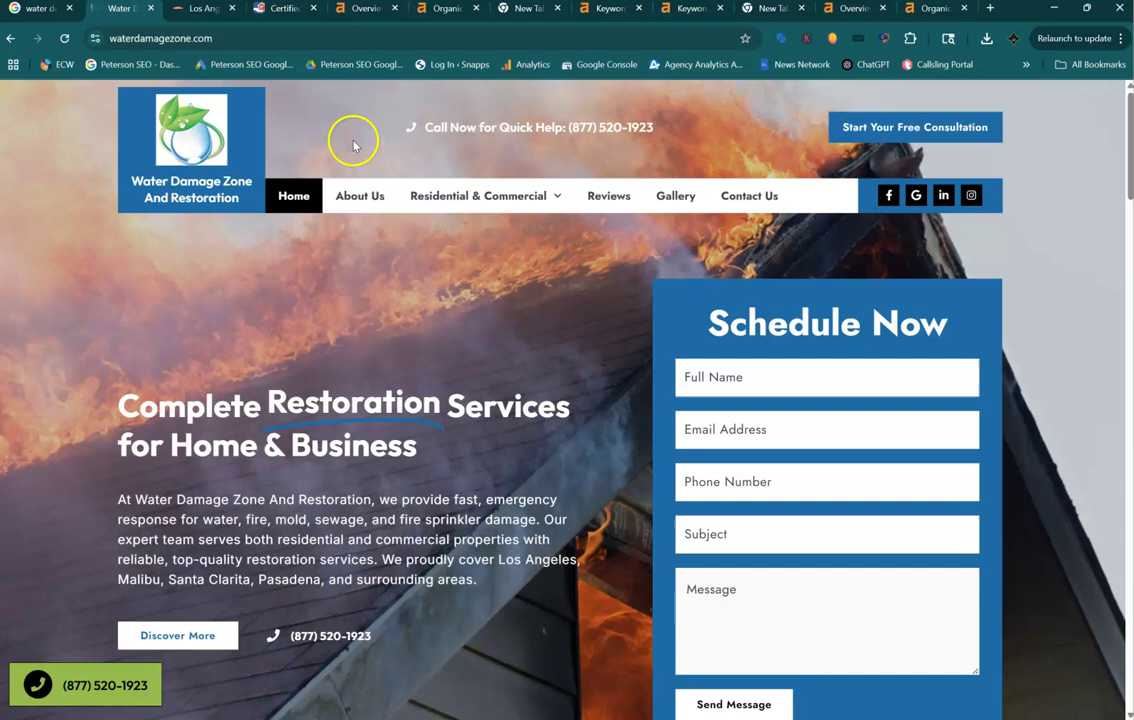
left_click(366, 10)
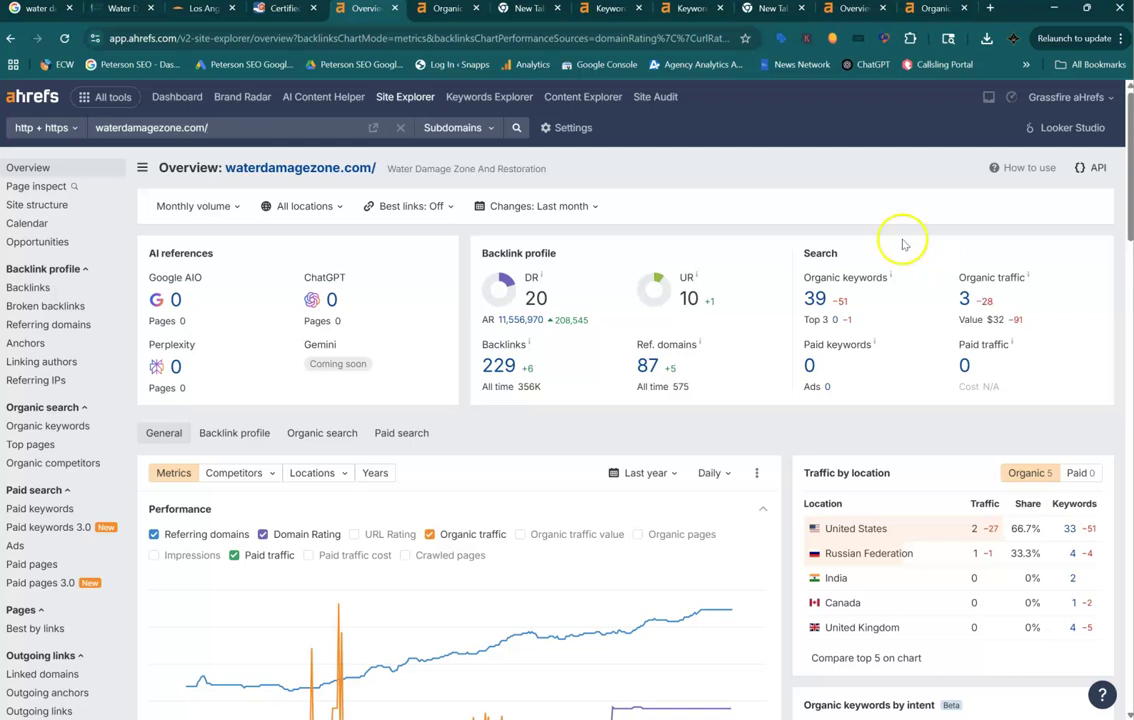
left_click(447, 10)
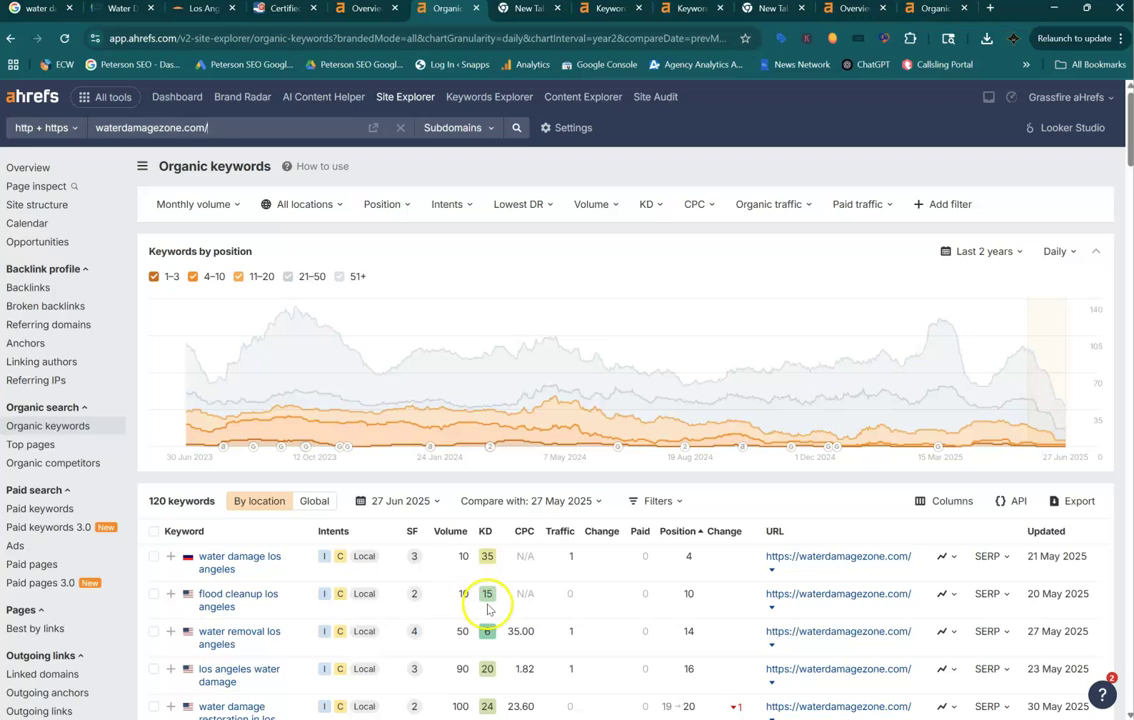
Review the Los Angeles water damage keyword list in Keywords Explorer and the Ahrefs overview of SERVPRO's Los Angeles page.
left_click(605, 10)
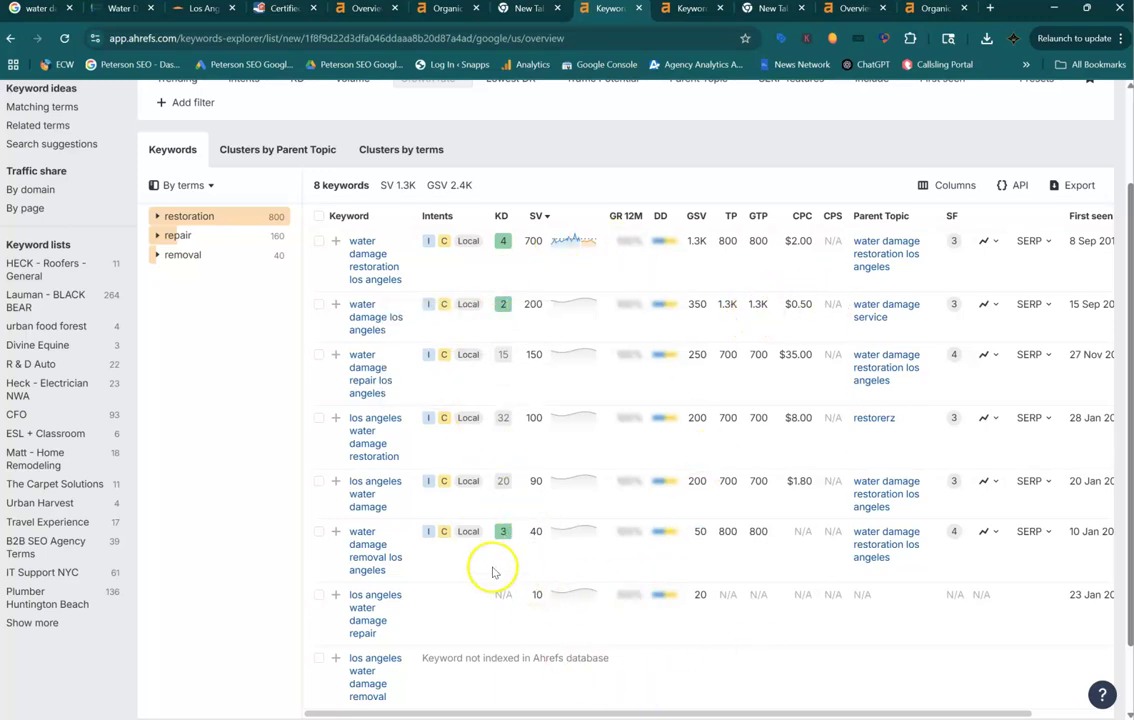
mouse_move(434, 494)
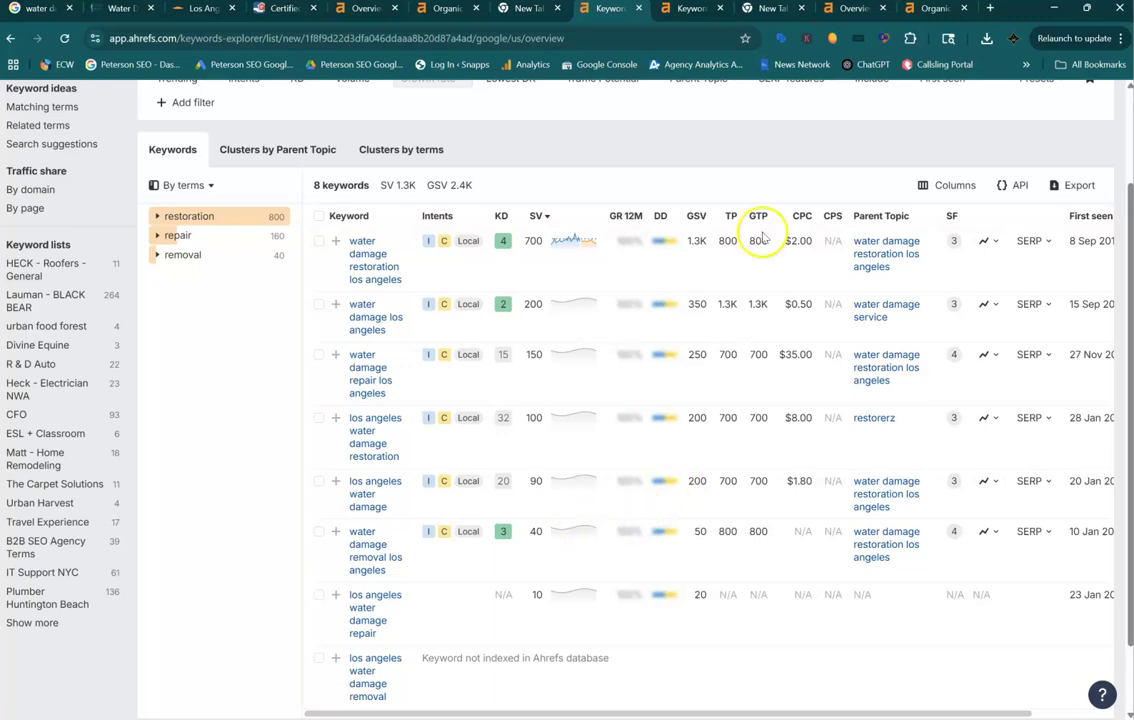
left_click(846, 9)
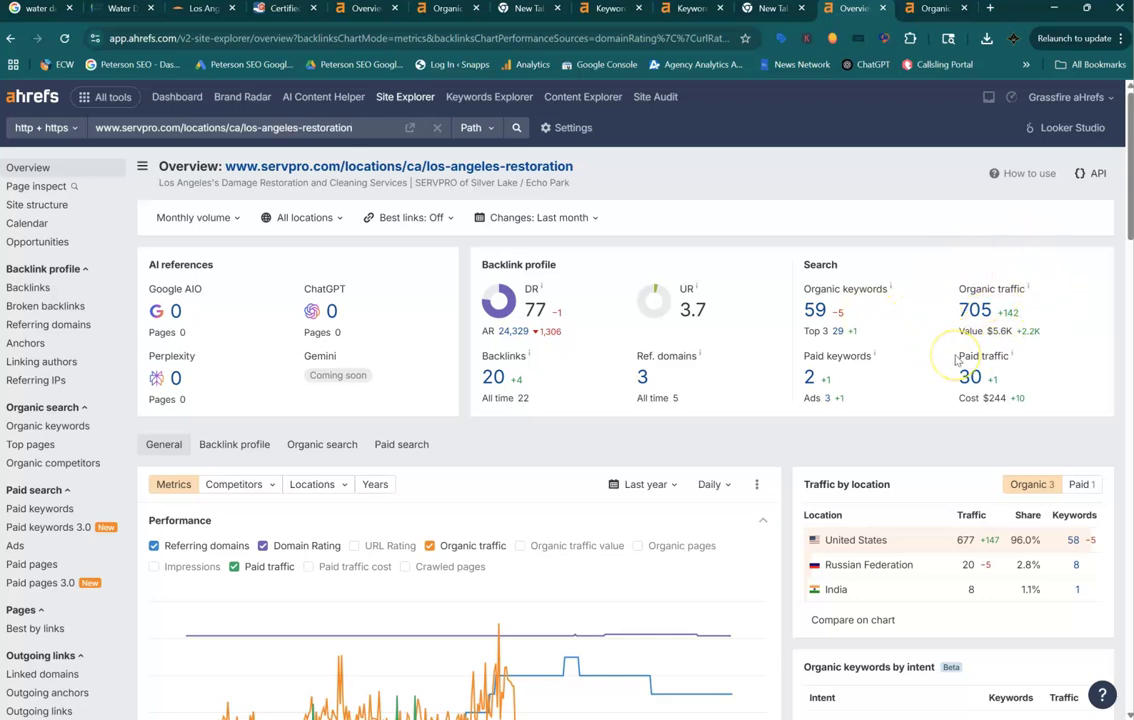
Switch to the photo viewer showing the Peterson SEO Brochure-02.png image.
mouse_move(795, 706)
left_click(765, 662)
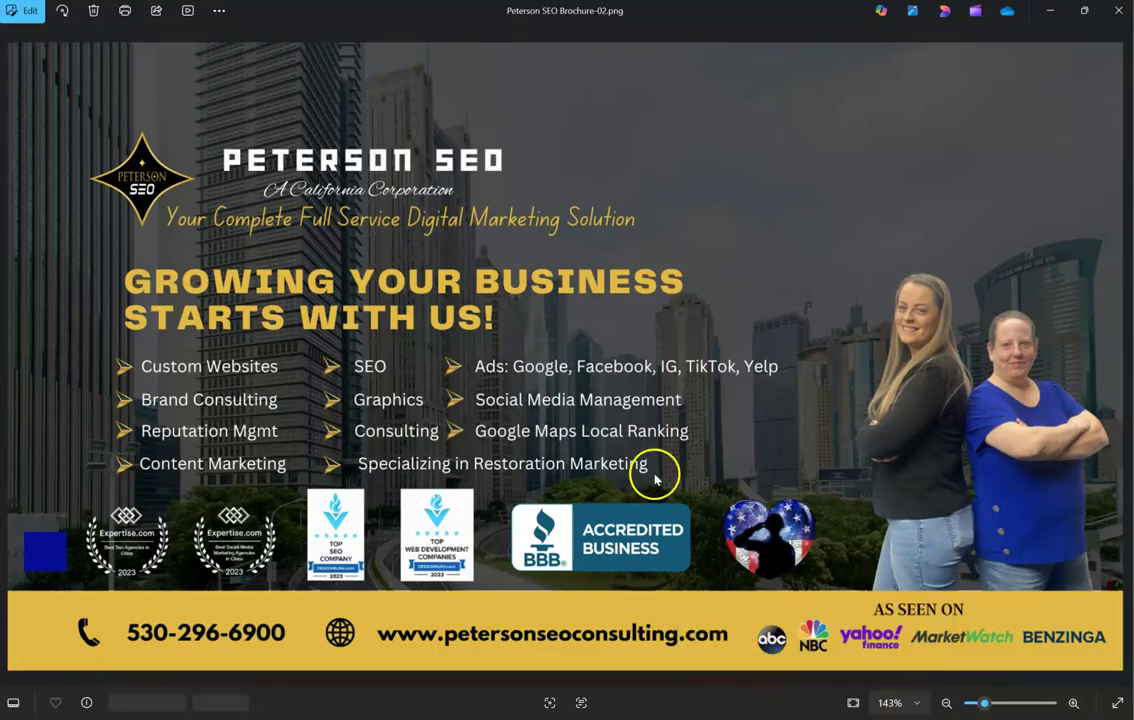